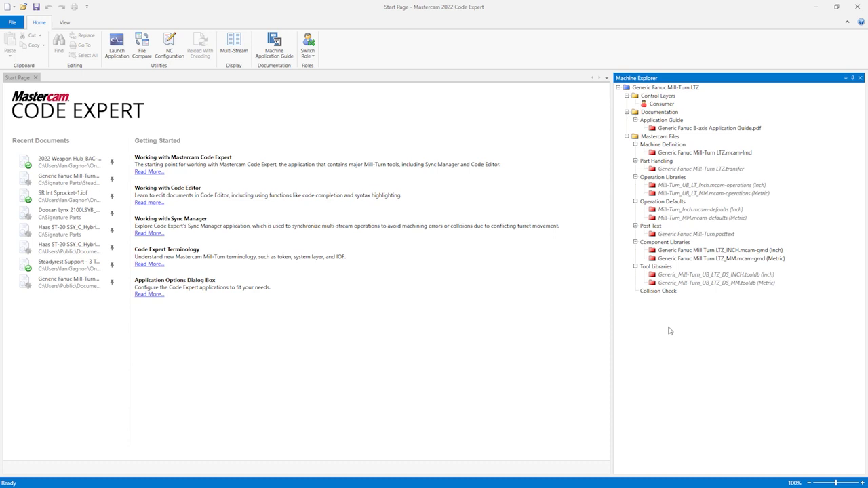
Open the metric Generic Fanuc Mill Turn LTZ_MM.mcam-gmd component library
right_click(724, 263)
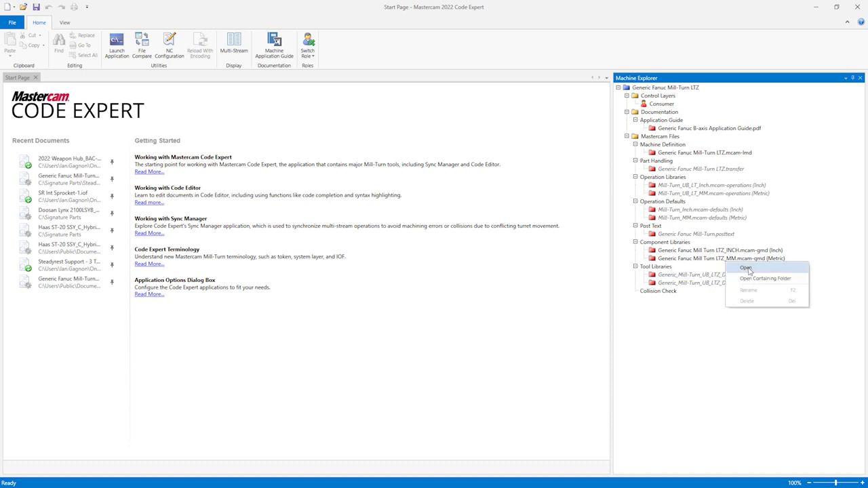
click(746, 268)
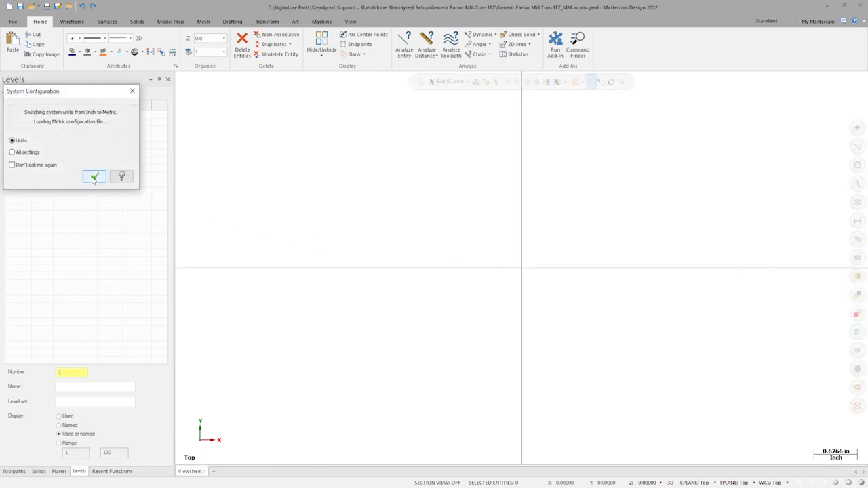
Switch the system units from Inch to Metric and close the Mill-Turn component library
click(94, 177)
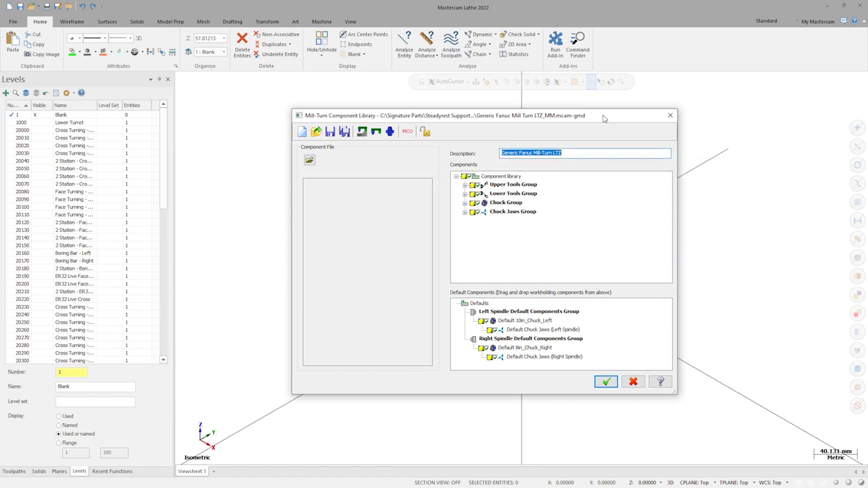
click(606, 382)
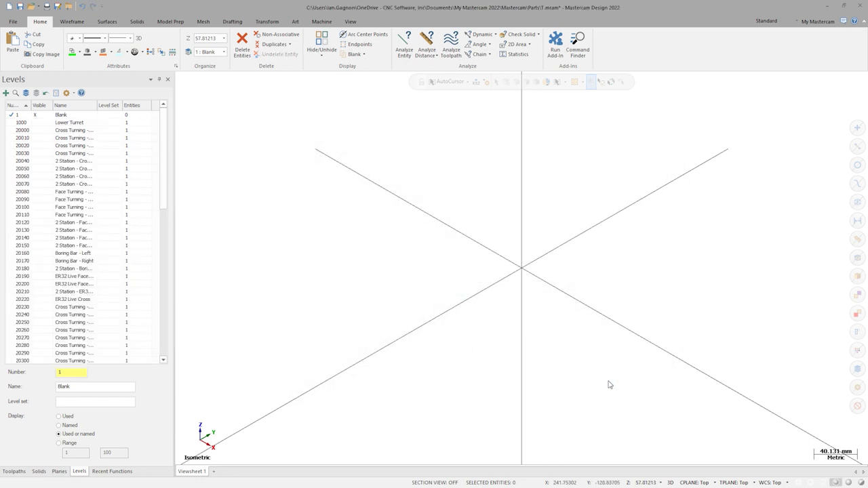
Merge Large Turret Steady Rest.mcam from the Steadyrest Support folder into the current file
click(12, 21)
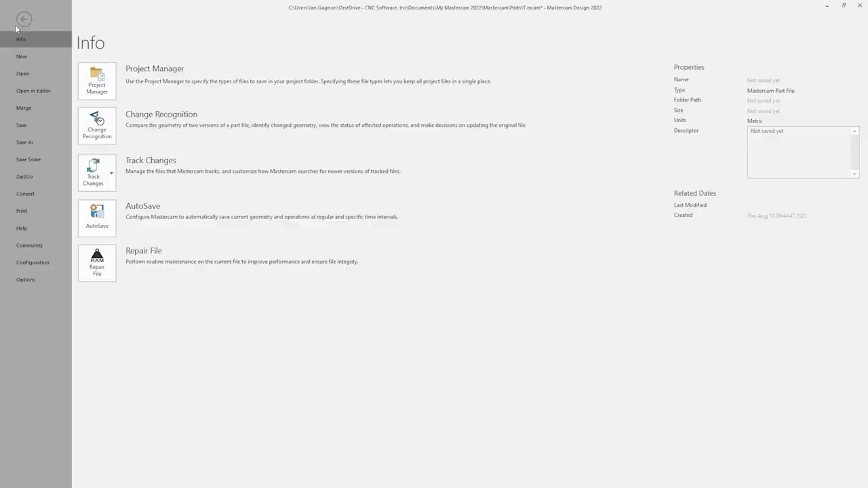
click(31, 107)
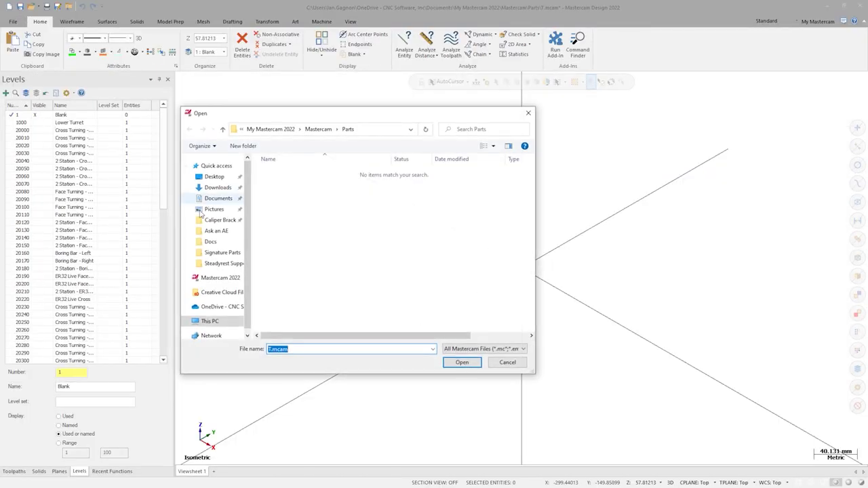
click(223, 263)
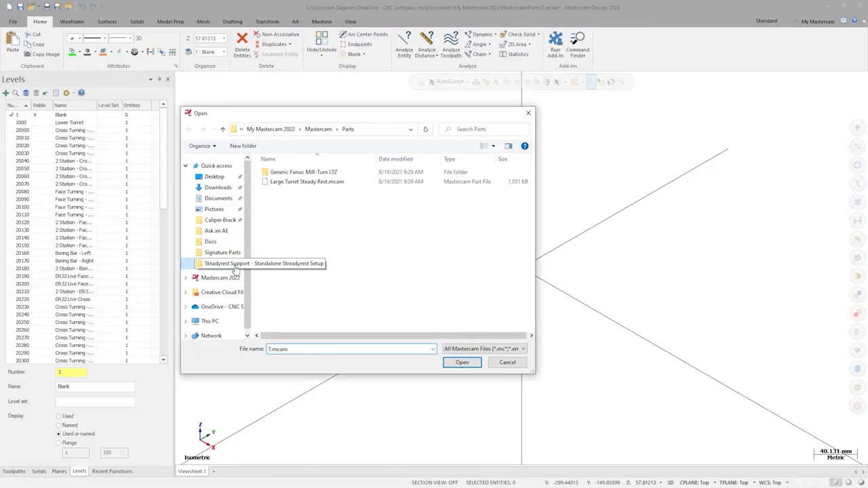
click(316, 182)
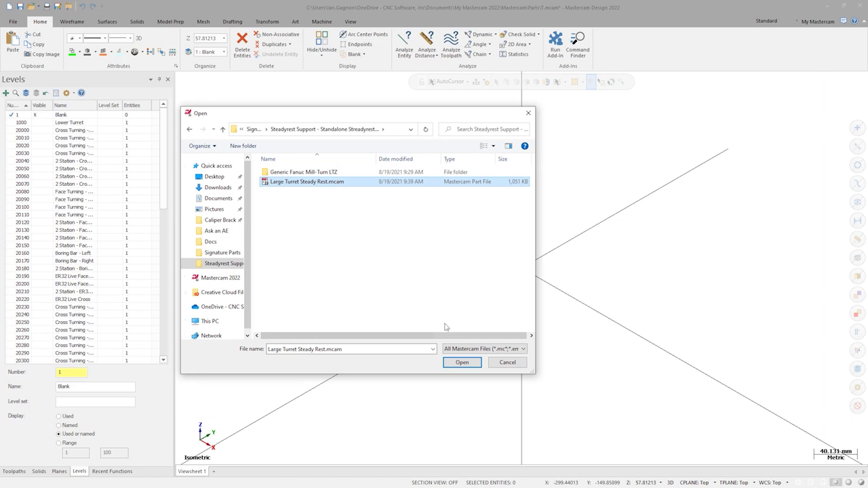
click(463, 363)
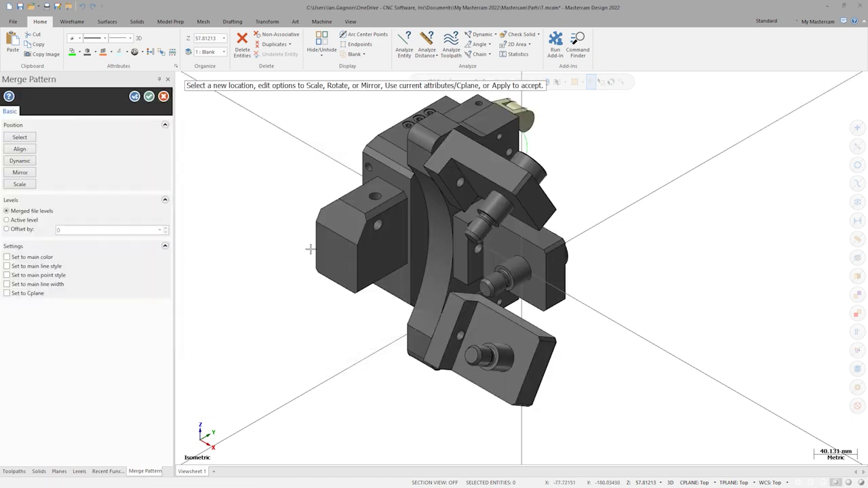
Accept the merged steady rest in place and zoom and orbit to view its arms
click(150, 97)
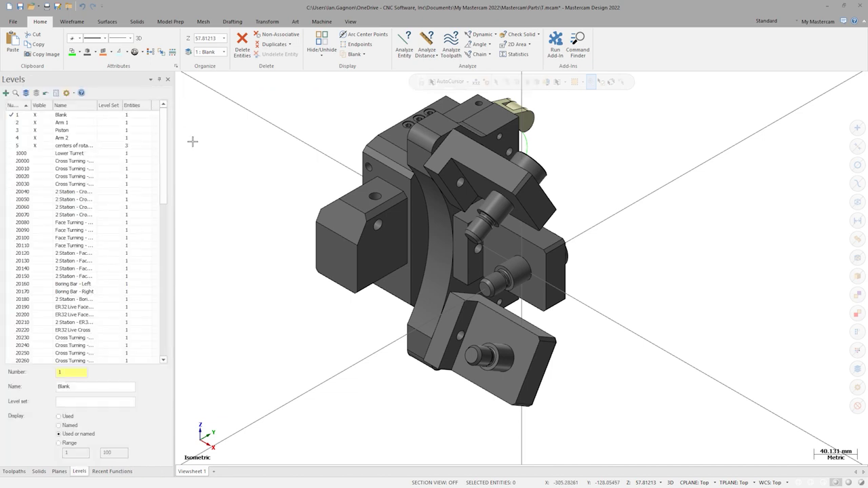
scroll(244, 186, up, 8)
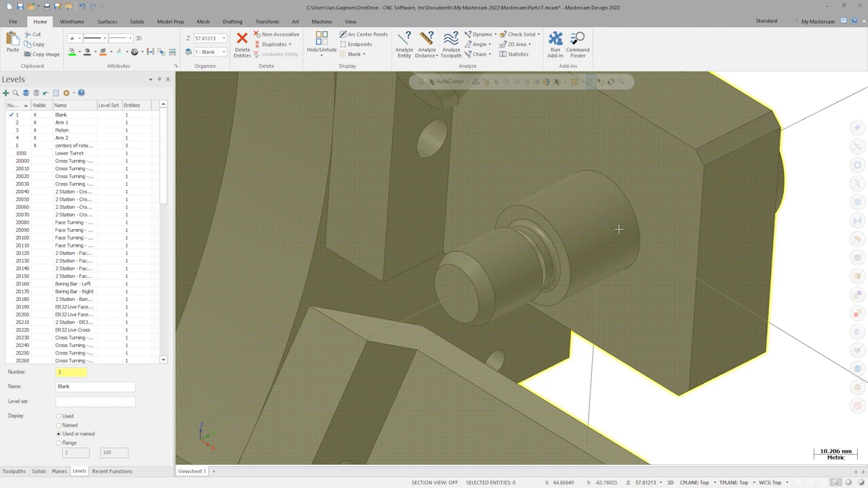
scroll(617, 227, down, 8)
middle_drag(645, 236, 453, 231)
Bring up the machine's component library from the Machine tab
scroll(407, 217, up, 1)
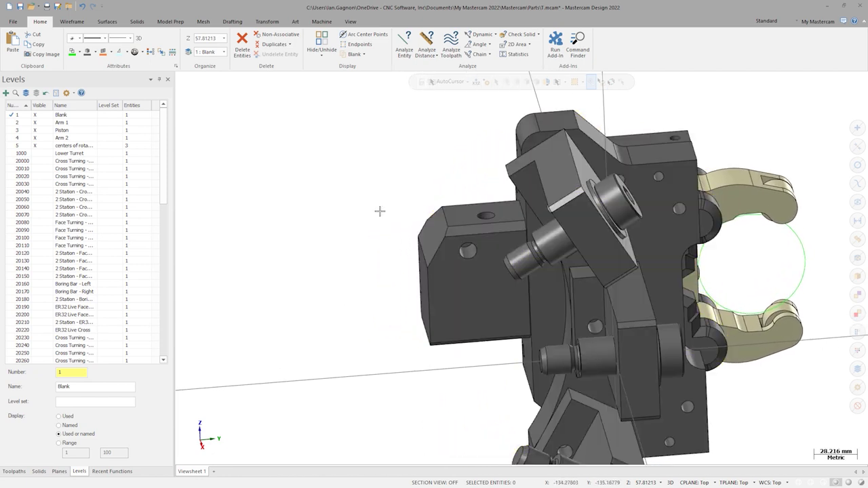
click(318, 22)
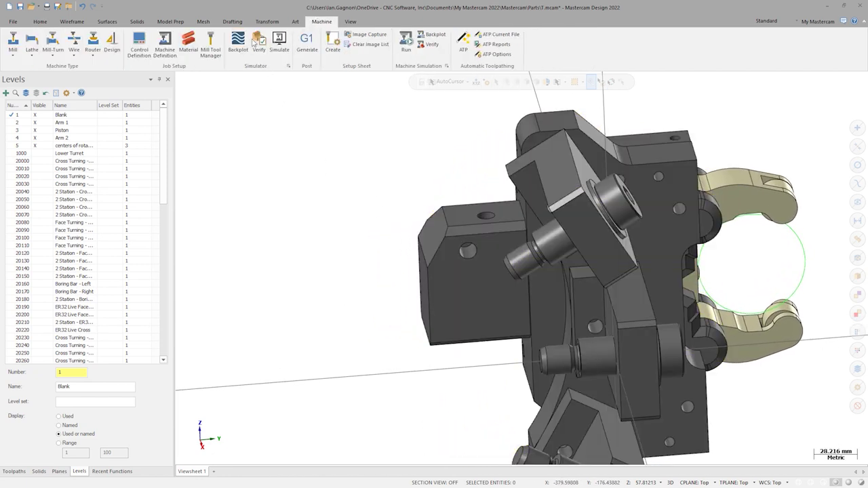
click(164, 46)
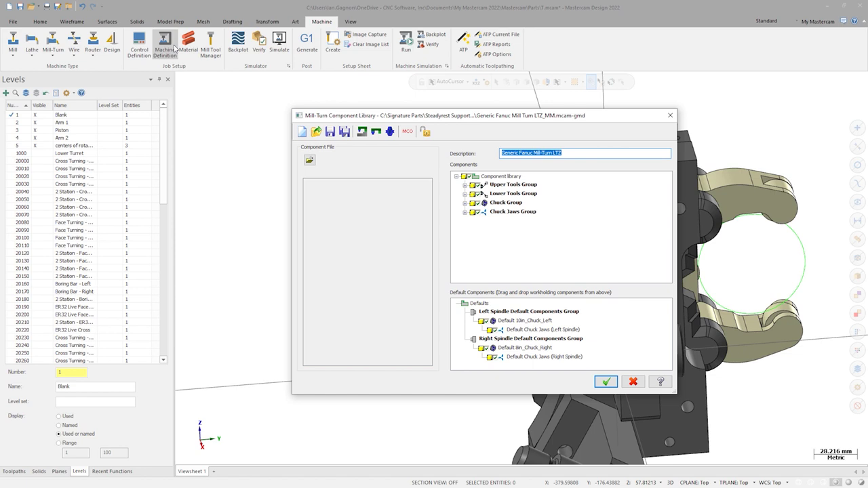
Expand Lower Tools Group and bring up the actions for the Turret component
click(465, 193)
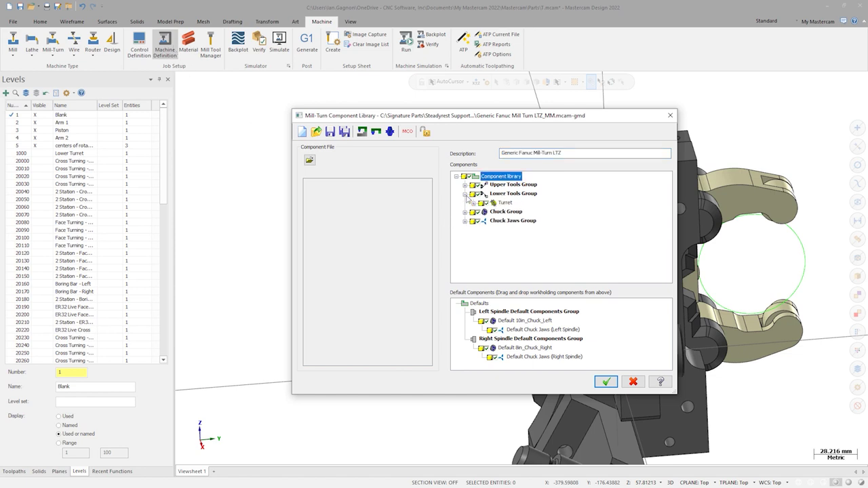
right_click(505, 204)
Add a Steady rest component to the lower Turret and move the Component Manager aside
mouse_move(543, 211)
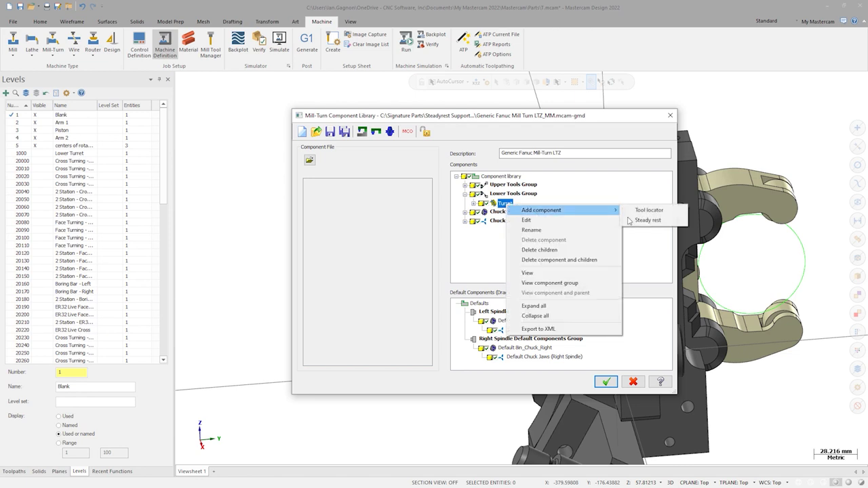
click(637, 221)
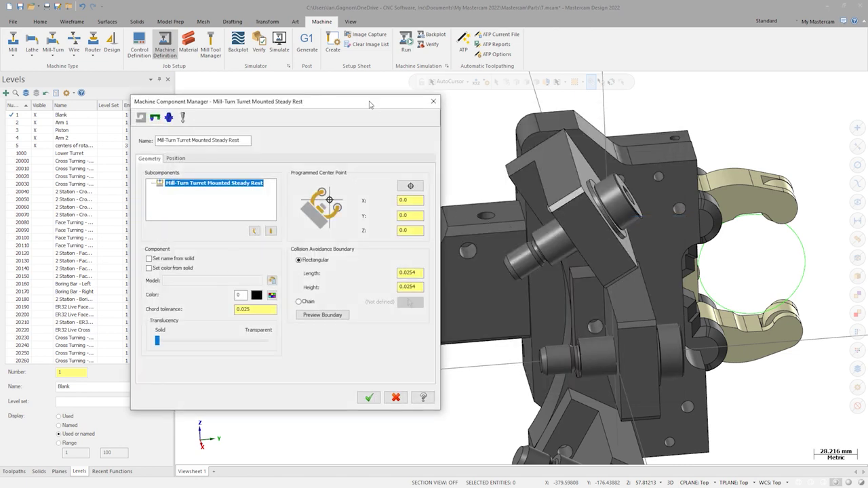
drag(372, 107, 402, 117)
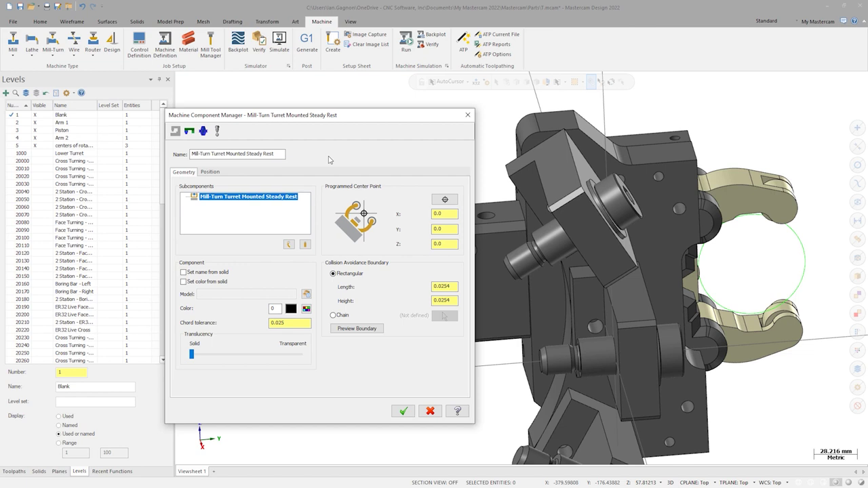
Add Arm 2 modeled on the upper arm solid, pivoting about its hole
click(288, 245)
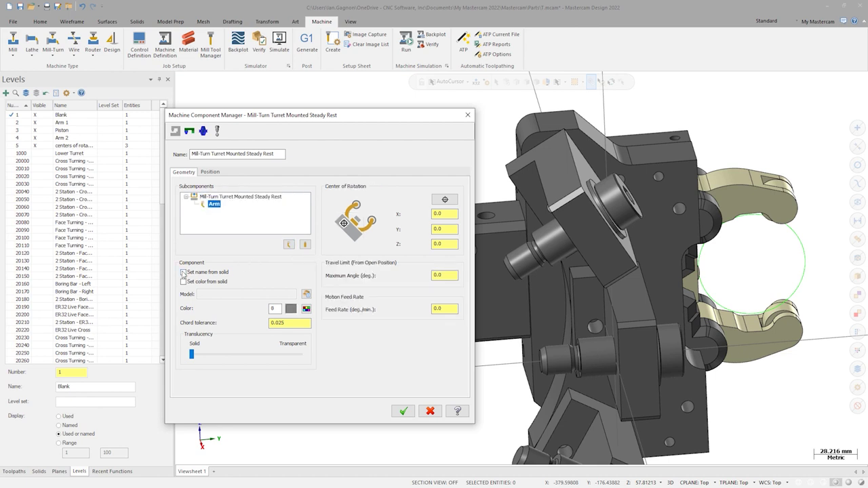
click(183, 272)
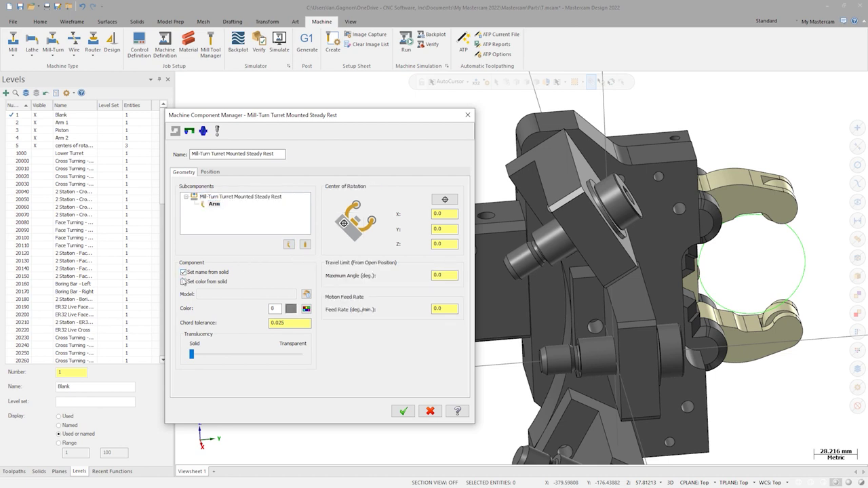
click(306, 293)
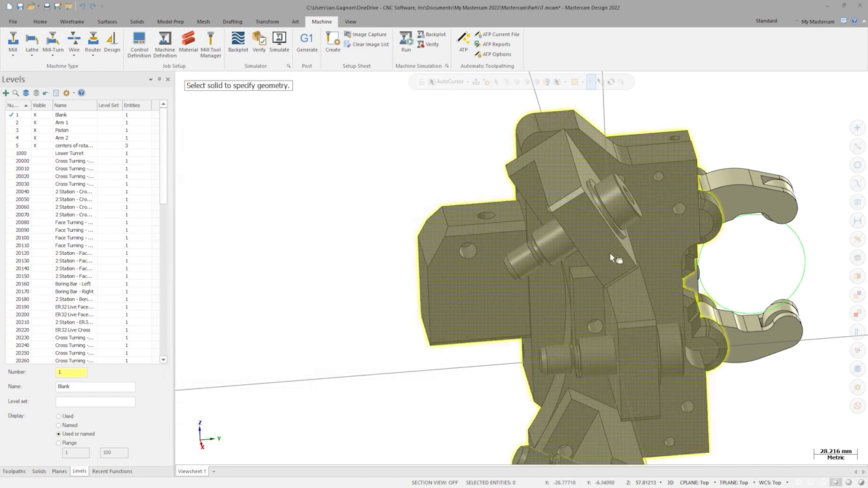
click(744, 197)
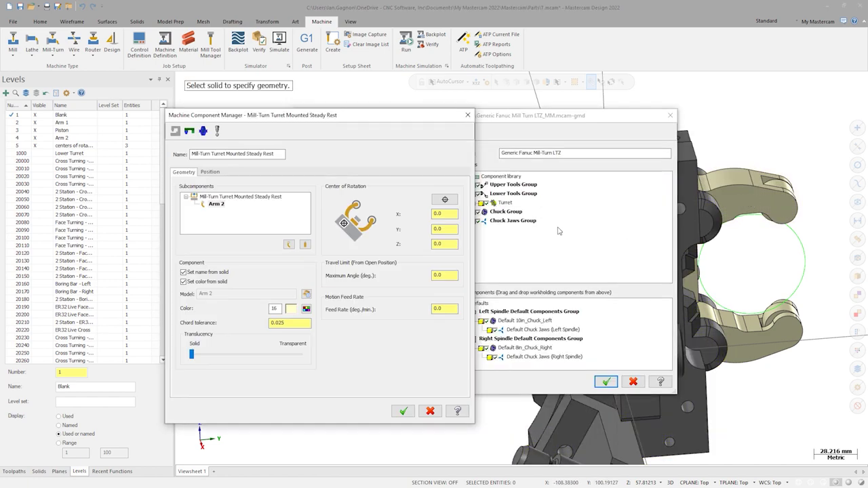
click(444, 200)
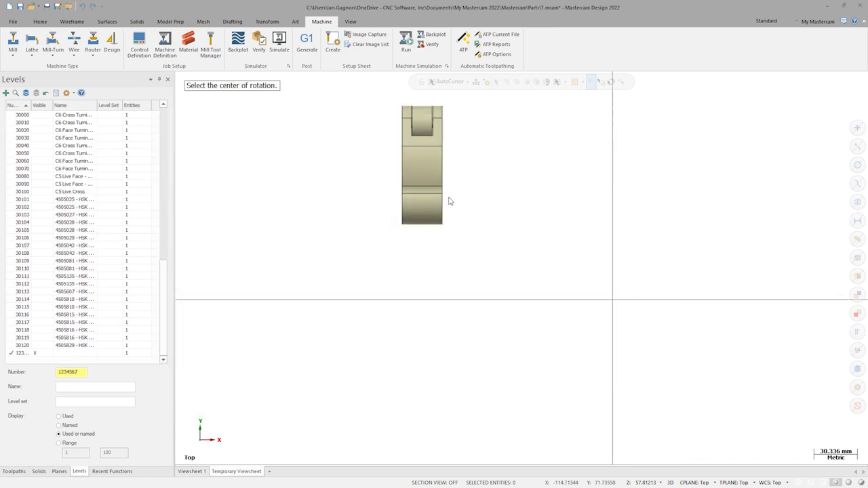
mouse_move(449, 201)
middle_down()
mouse_move(506, 239)
mouse_move(491, 229)
middle_up()
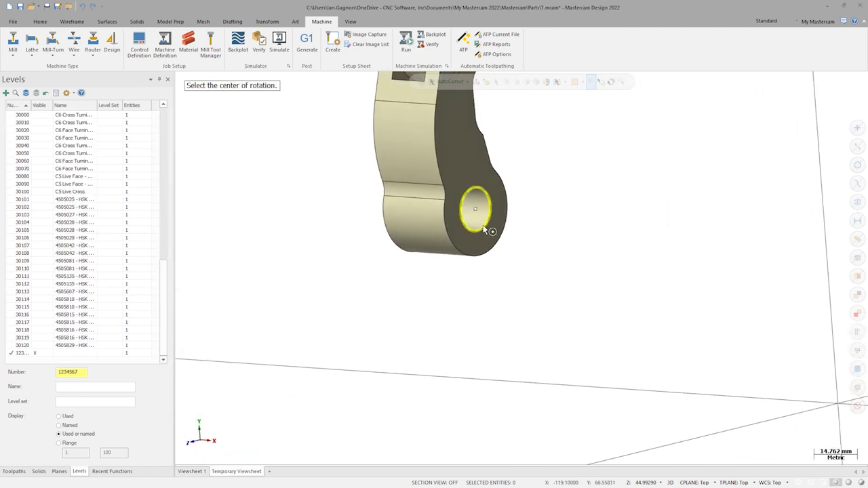
click(490, 228)
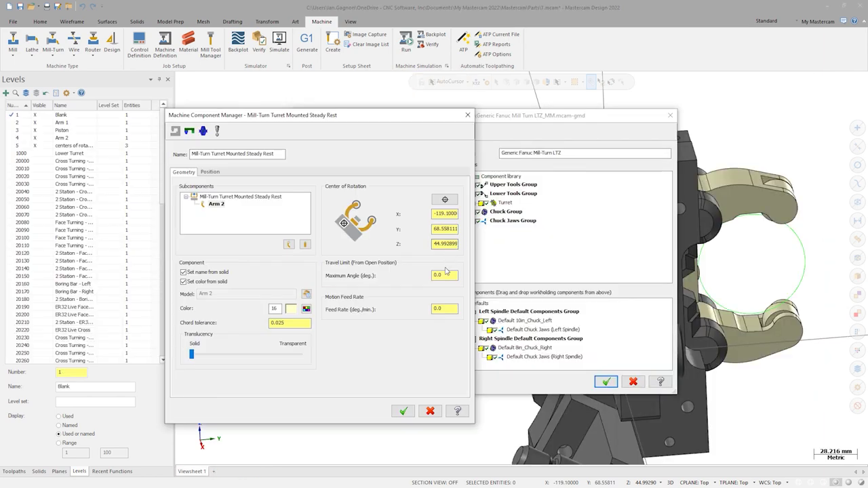
Give Arm 2 a 50° maximum angle and 50 deg/min feed rate, then add another arm
click(446, 276)
text(50)
key(Tab)
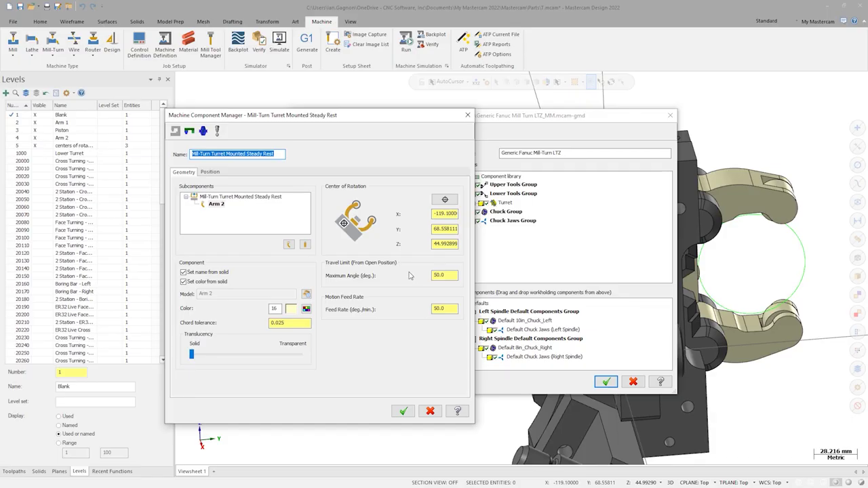
click(288, 245)
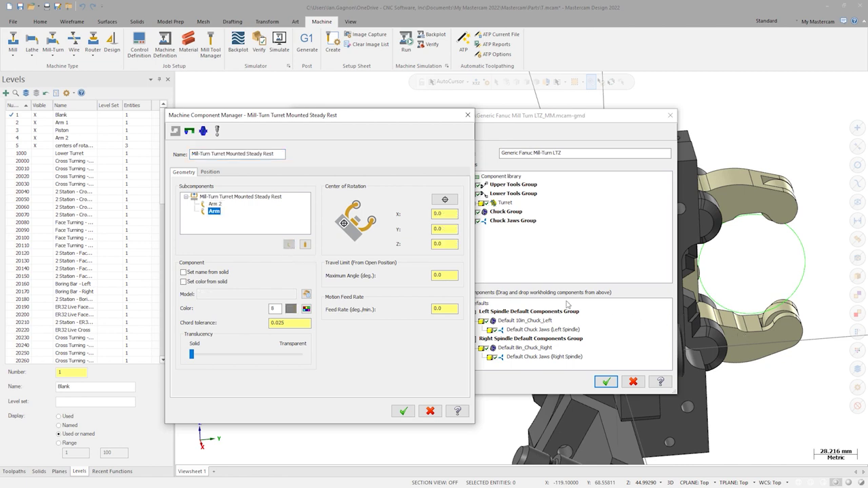
Model Arm 1 on the lower arm solid, set its rotation center, and keep 50° maximum angle
click(183, 272)
click(306, 294)
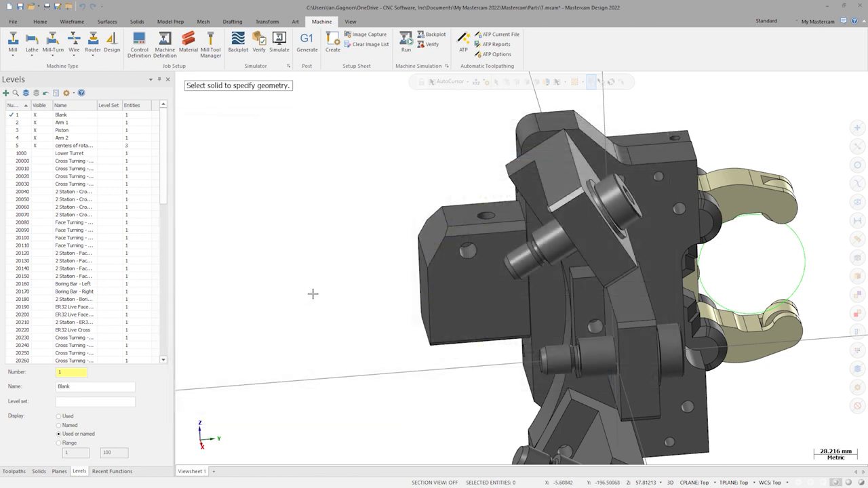
click(742, 329)
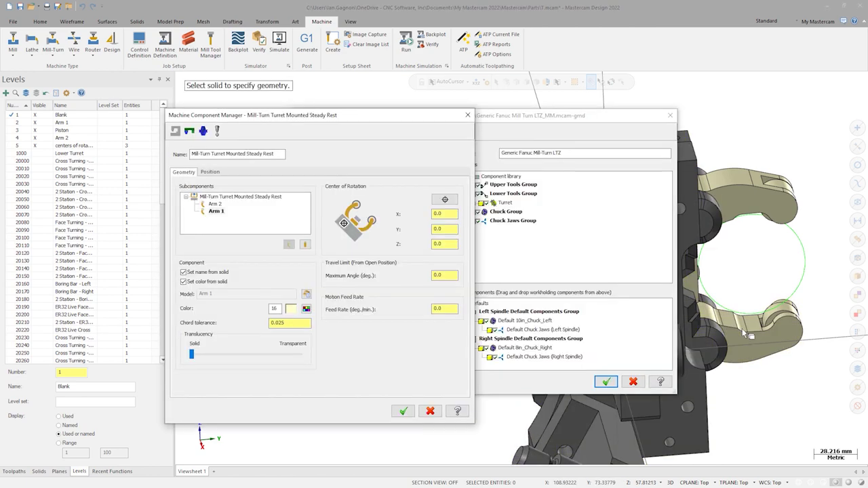
click(445, 200)
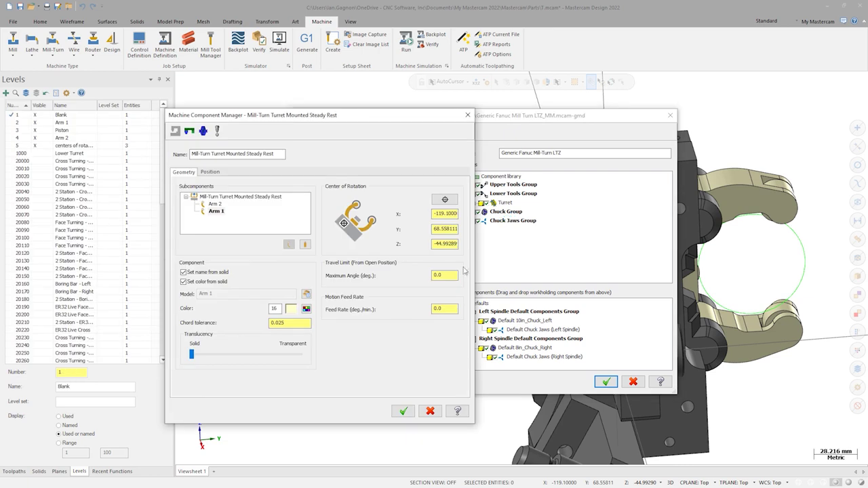
key(Tab)
key(Tab)
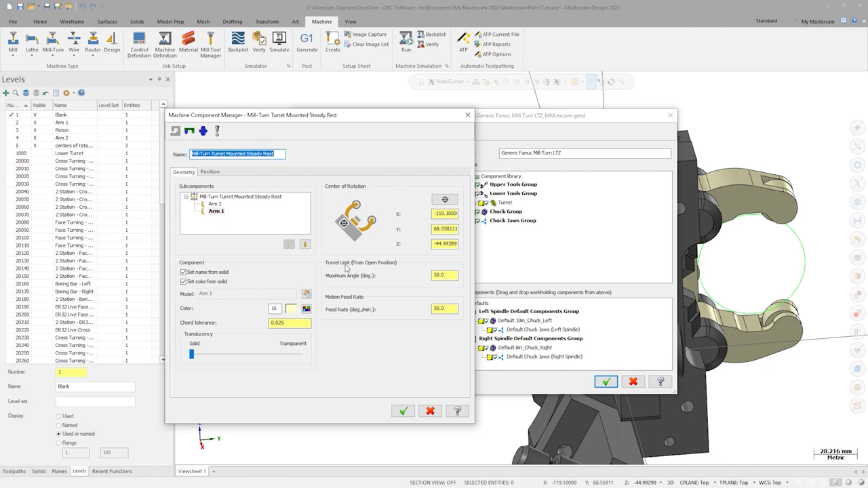
Add a Piston subcomponent taking its name, colour and model from the piston solid
click(306, 245)
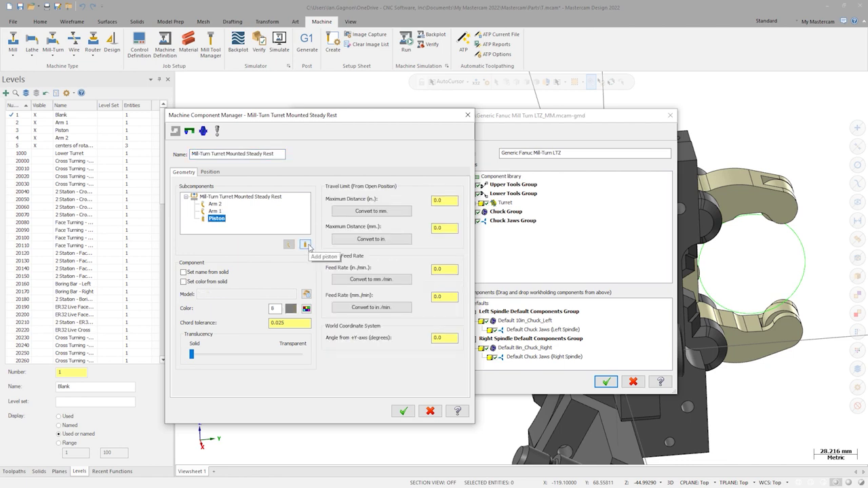
click(183, 271)
click(183, 281)
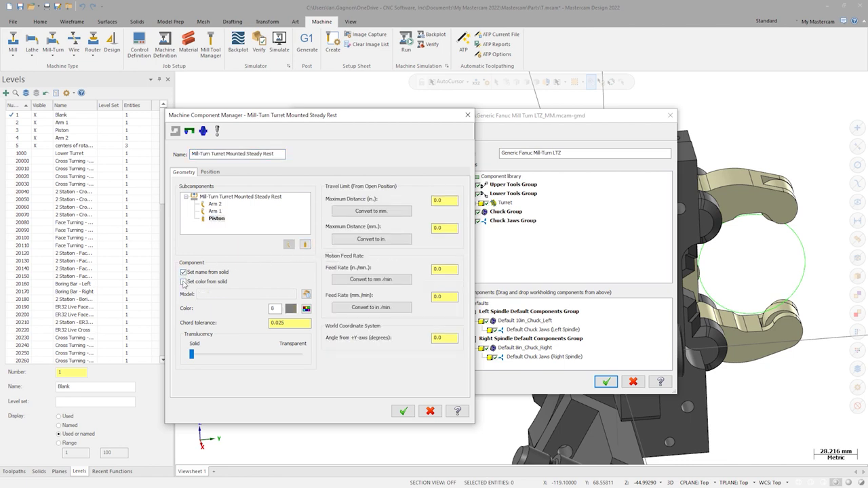
click(305, 294)
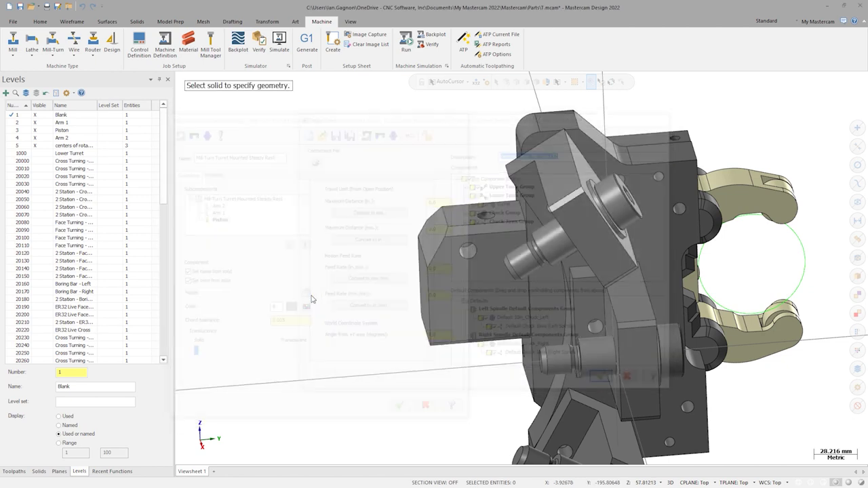
middle_drag(310, 295, 516, 301)
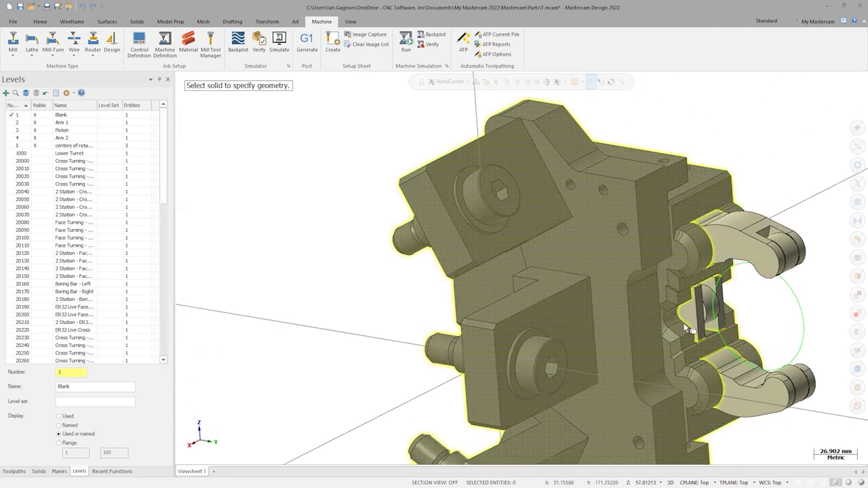
click(685, 312)
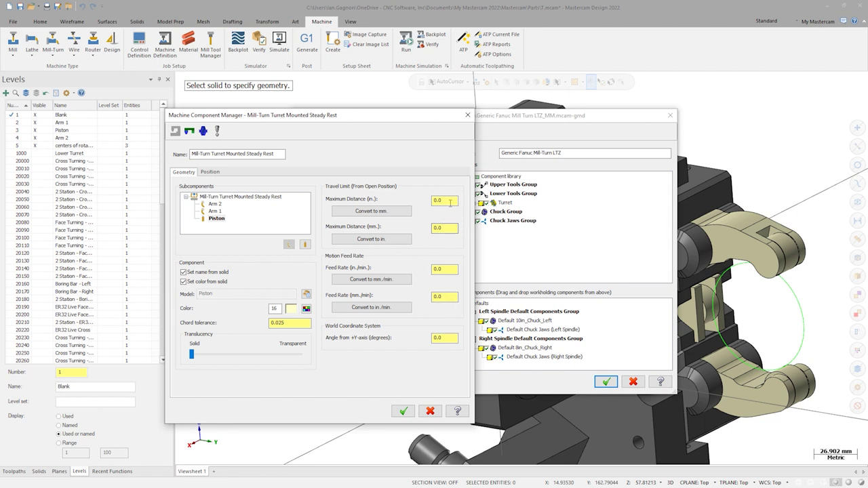
Give the piston 2.0 in. travel and 50 in./min feed converted to mm/min, angle 0.0
text(2)
key(Tab)
drag(449, 270, 427, 269)
click(400, 280)
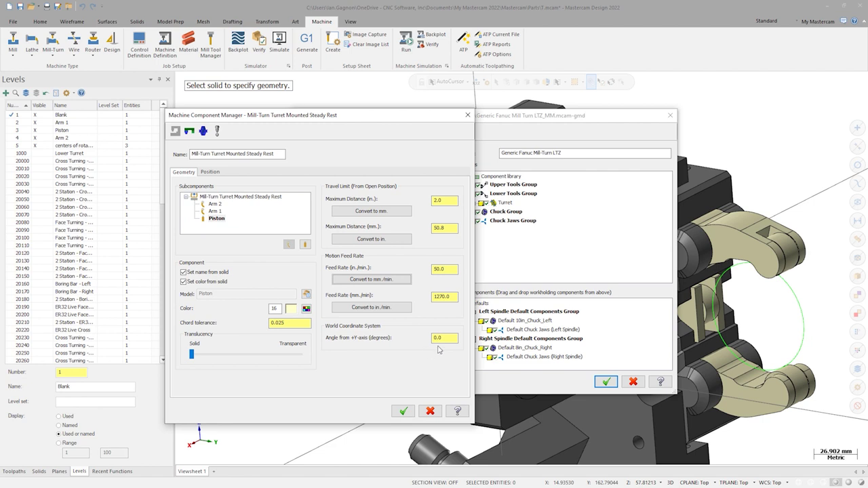
drag(452, 338, 413, 334)
key(Tab)
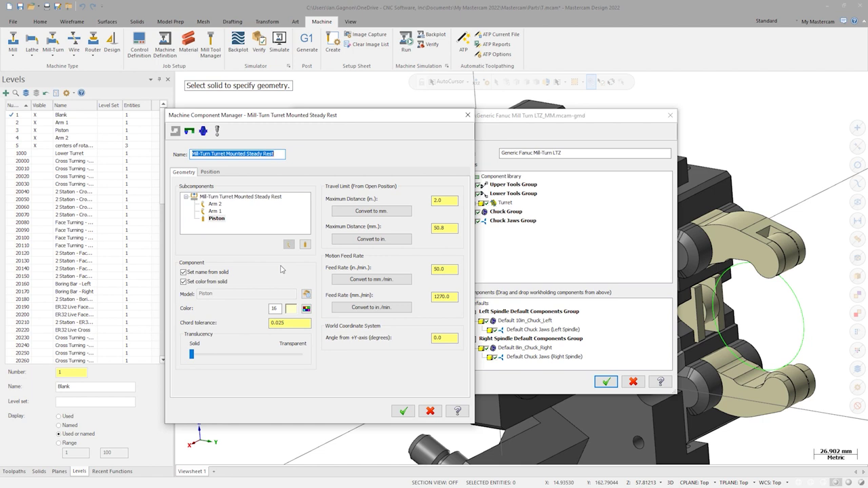
click(240, 197)
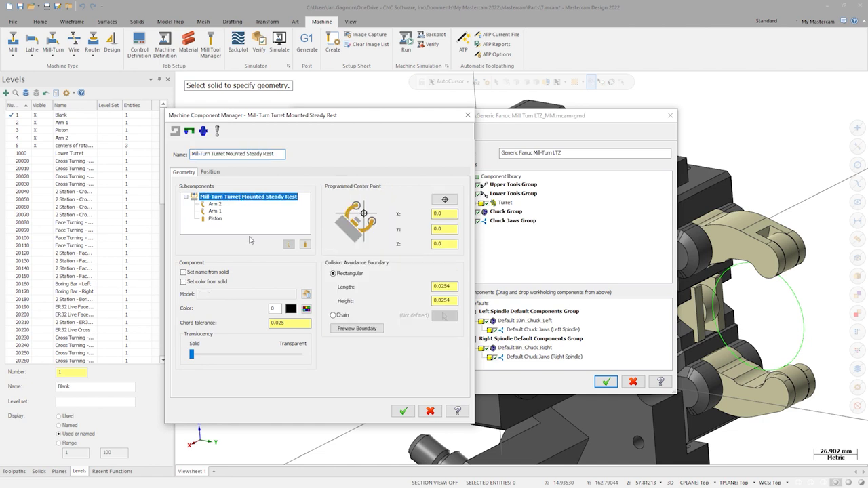
Assign the base solid to the main steady rest component, taking colour 8 from it
click(184, 282)
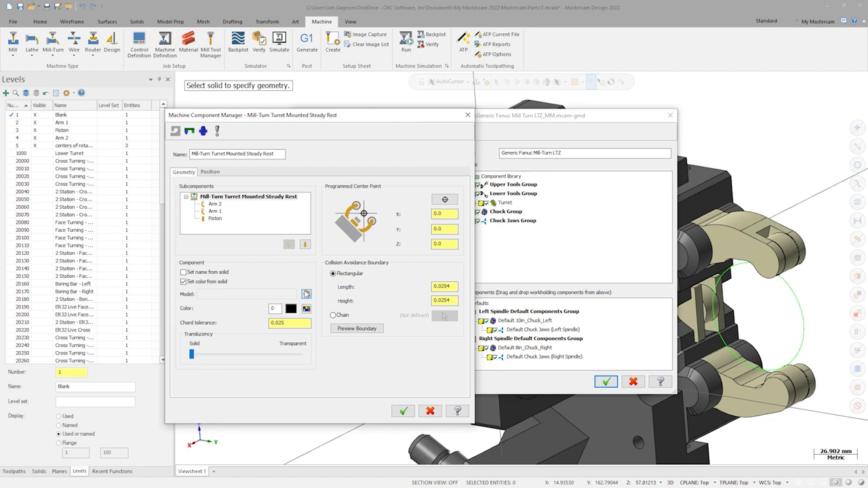
click(307, 293)
click(586, 263)
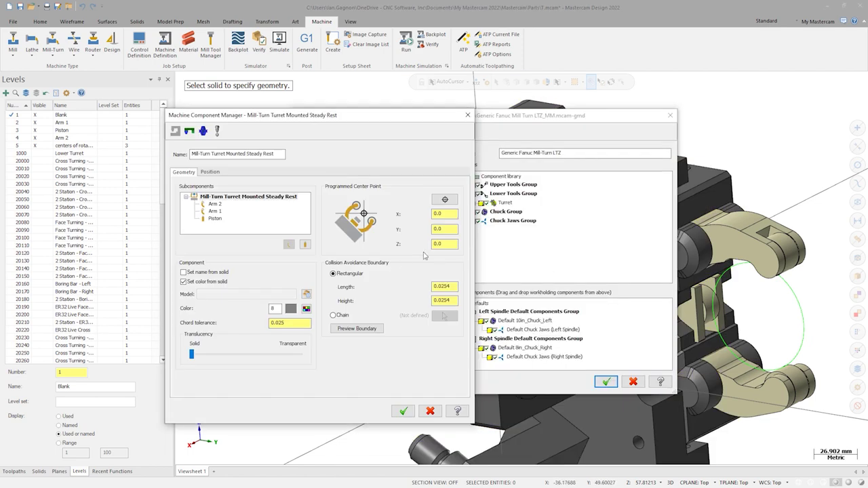
click(448, 202)
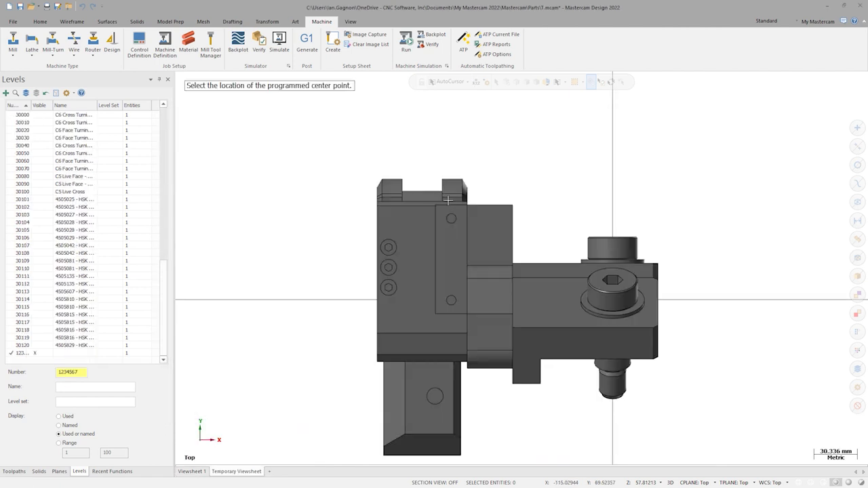
Snap the programmed center point to the center of the level 5 rotation-center arc
scroll(162, 148, up, 7)
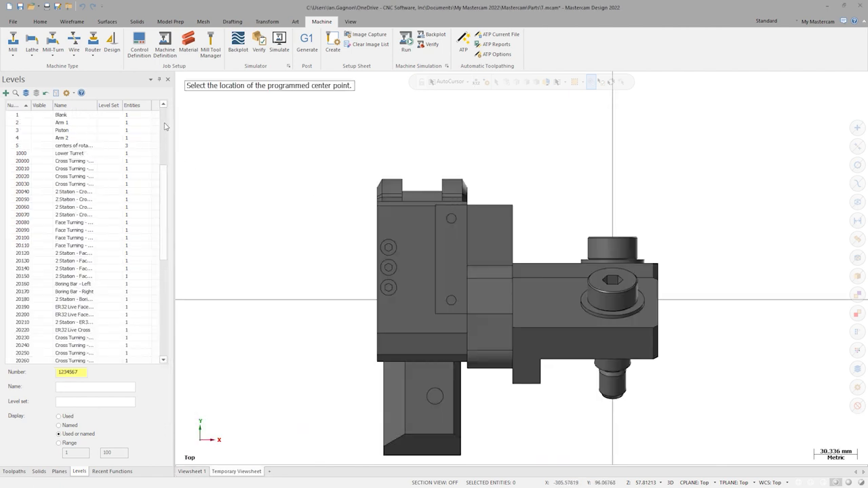
click(40, 145)
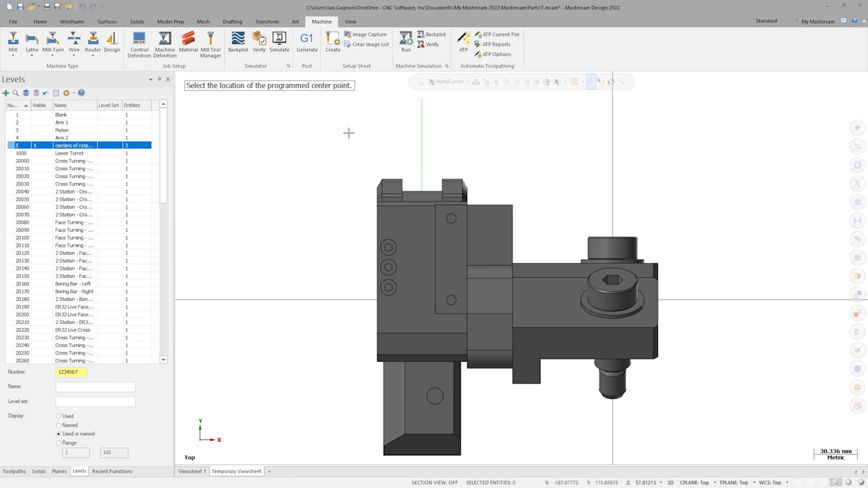
click(466, 81)
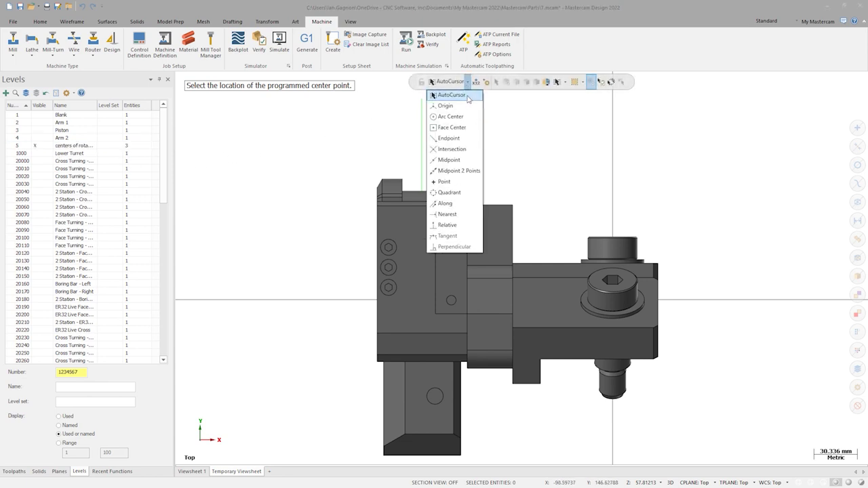
click(459, 118)
middle_drag(651, 159, 604, 148)
click(523, 148)
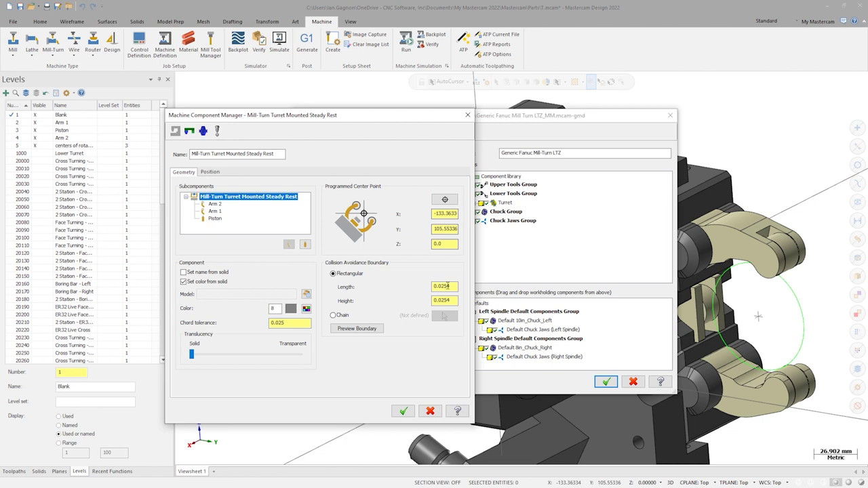
Set the collision boundary length to 2 and height to 25.4
drag(451, 286, 389, 286)
text(2)
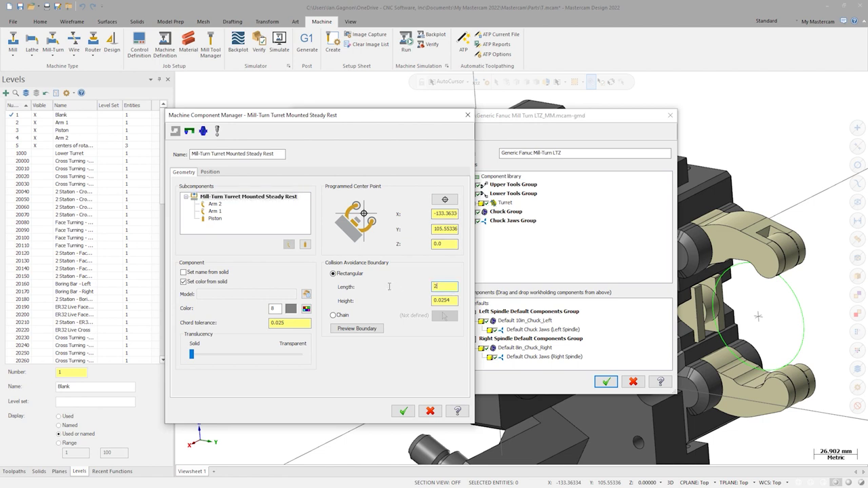
key(Tab)
text(25.4)
key(Tab)
click(210, 172)
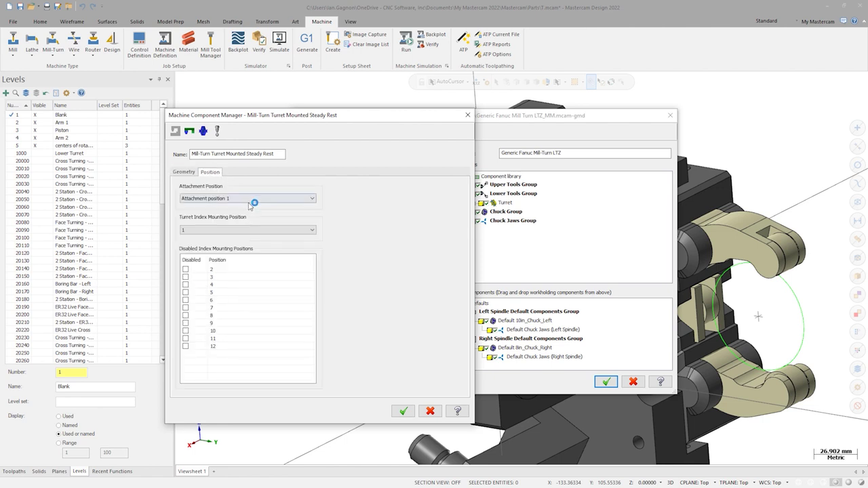
Mount at turret index position 2, disable positions 1 and 3, and accept the component
click(246, 230)
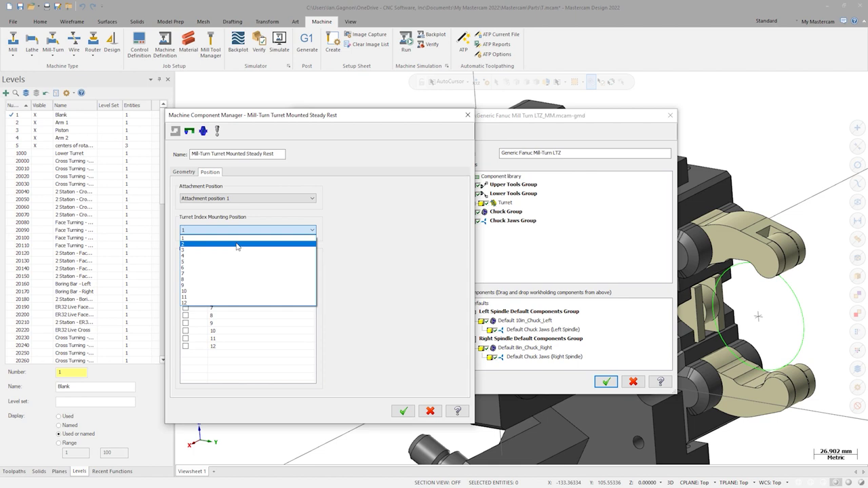
click(236, 244)
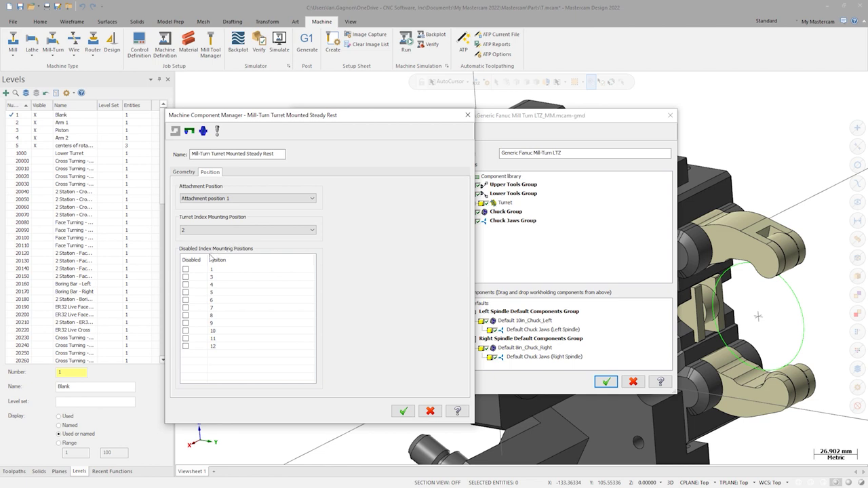
click(185, 269)
click(185, 277)
click(402, 412)
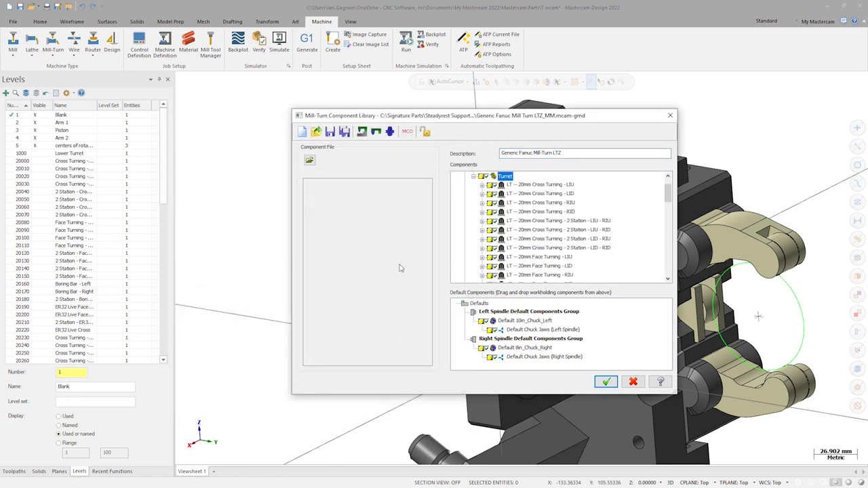
Save the Generic Fanuc Mill Turn LTZ_MM component library and close it
click(330, 131)
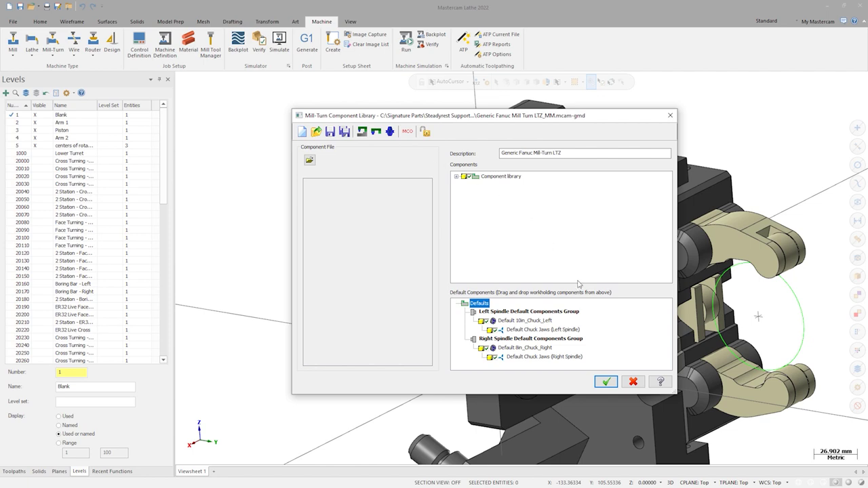
click(606, 381)
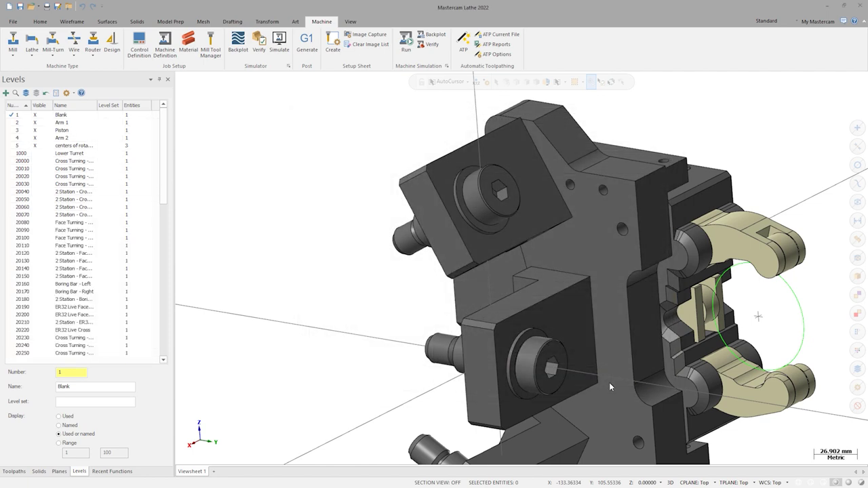